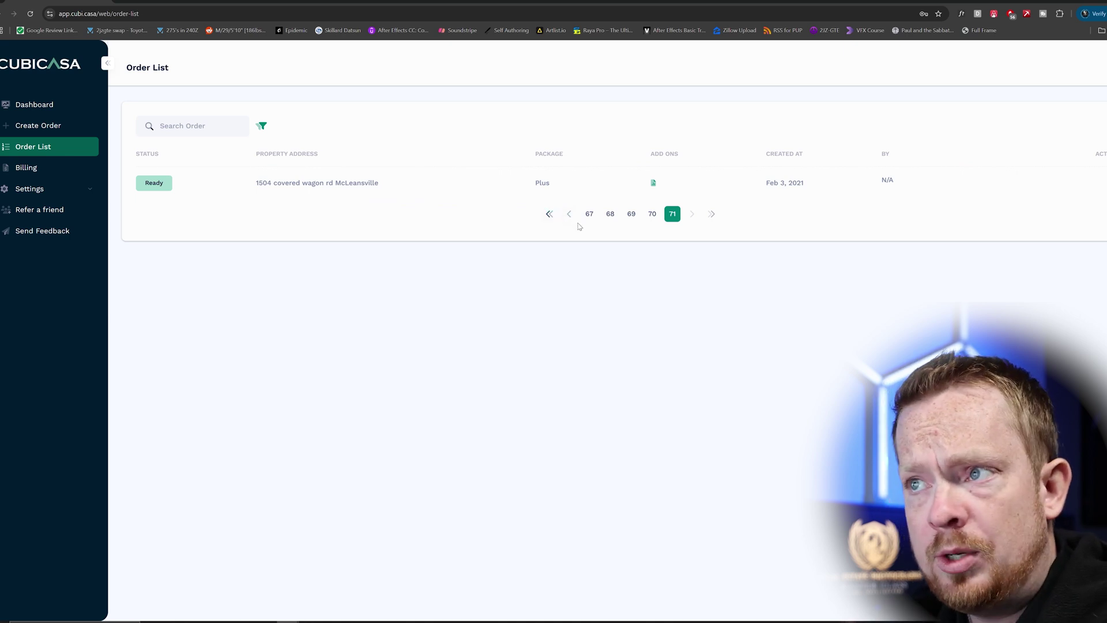
Go from the order list to the dashboard and open the newest order under Recent Orders.
{"action": "left_click", "coordinate": [651, 214]}
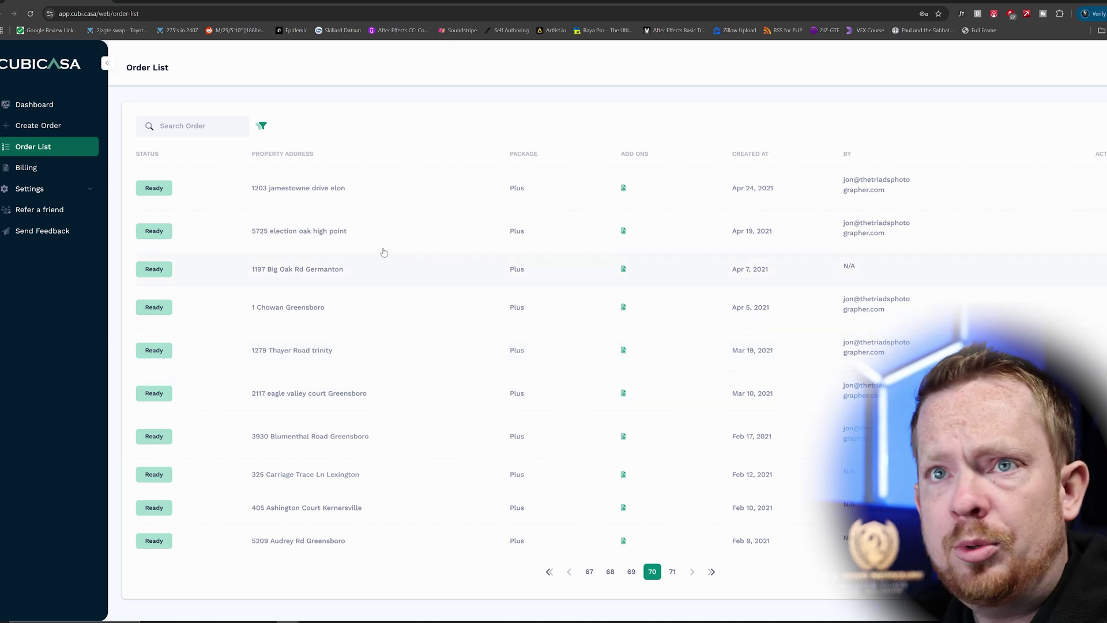
{"action": "left_click", "coordinate": [47, 106]}
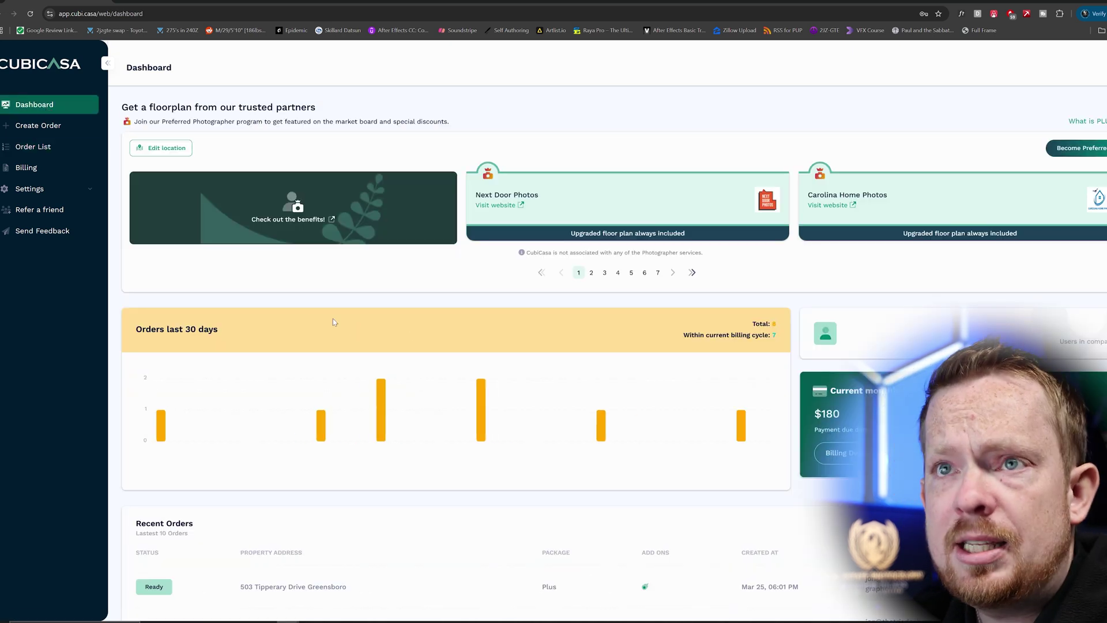
{"action": "scroll", "coordinate": [358, 359], "scroll_direction": "down", "scroll_amount": 3}
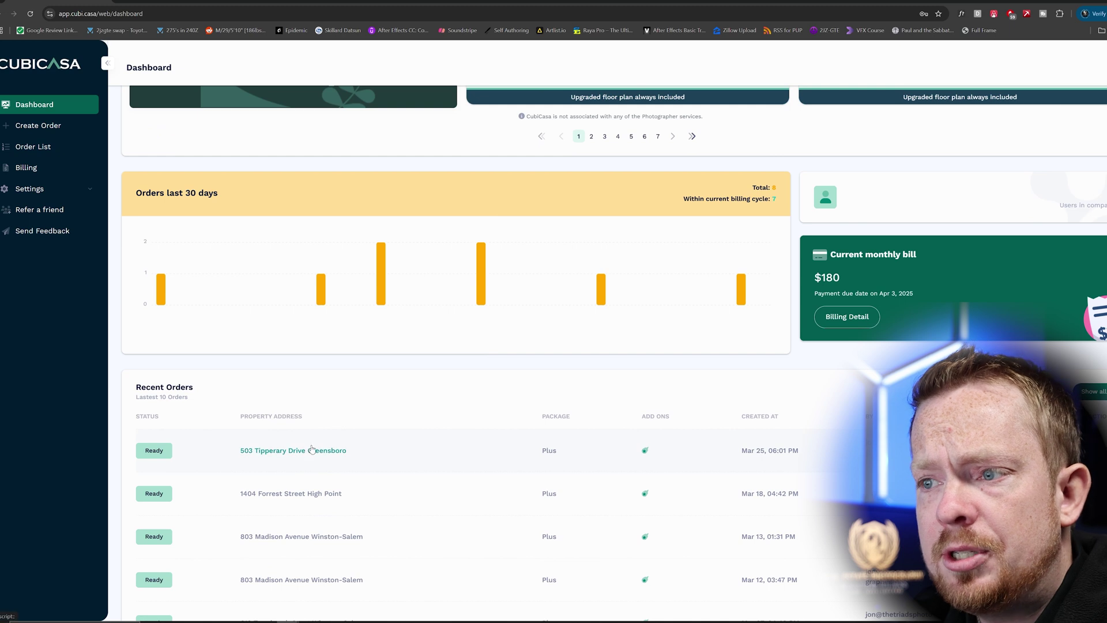
{"action": "left_click", "coordinate": [311, 447]}
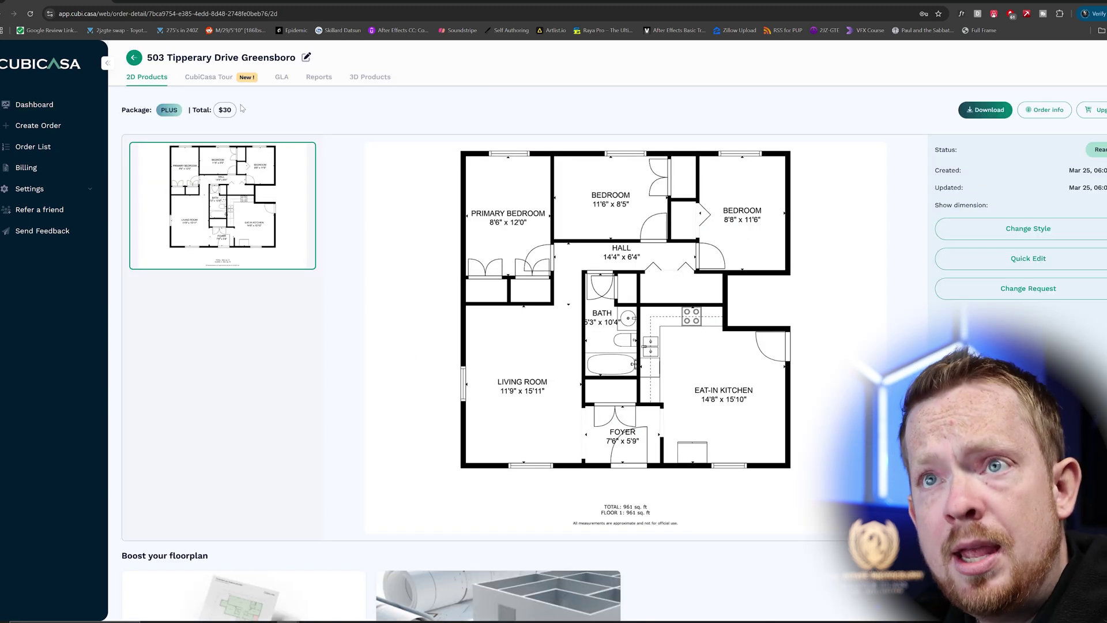
Look over the order's 2D floor plan and open its CubiCasa Tour page.
{"action": "left_click", "coordinate": [213, 84]}
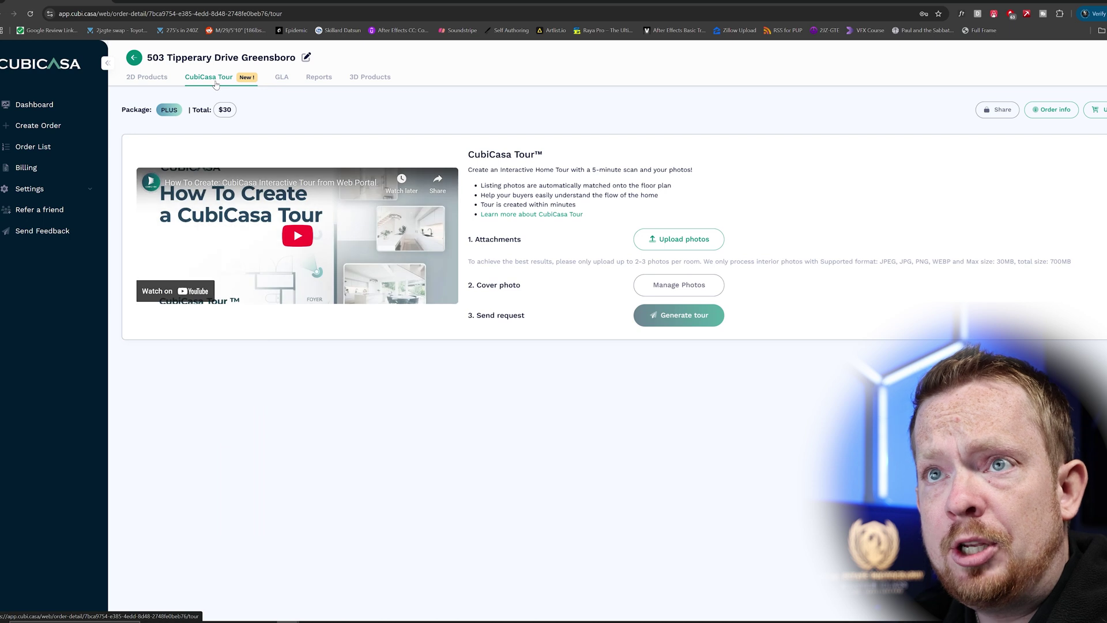
{"action": "left_click", "coordinate": [153, 79]}
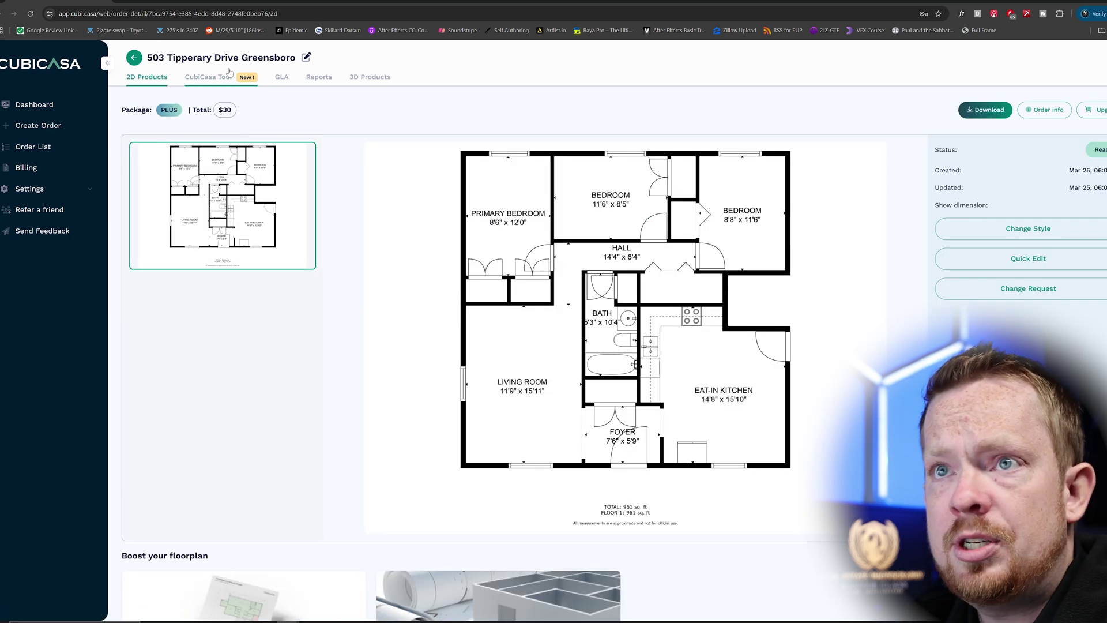
{"action": "left_click", "coordinate": [218, 82]}
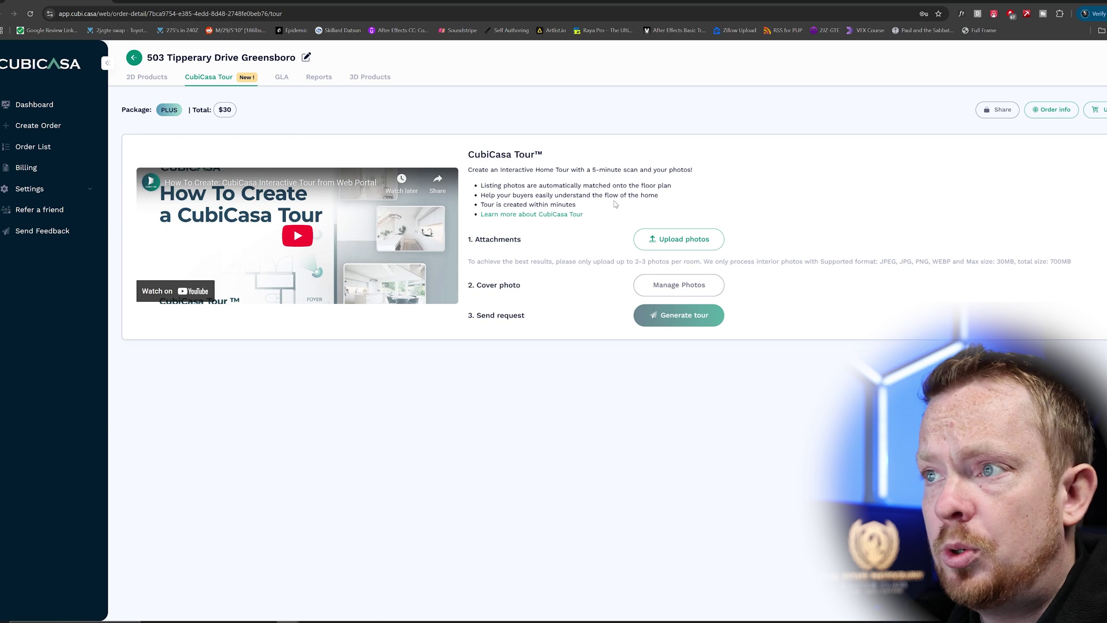
Upload interior photos 5 through 21 from the matching property folder in Finished Photos as tour attachments.
{"action": "left_click", "coordinate": [678, 237]}
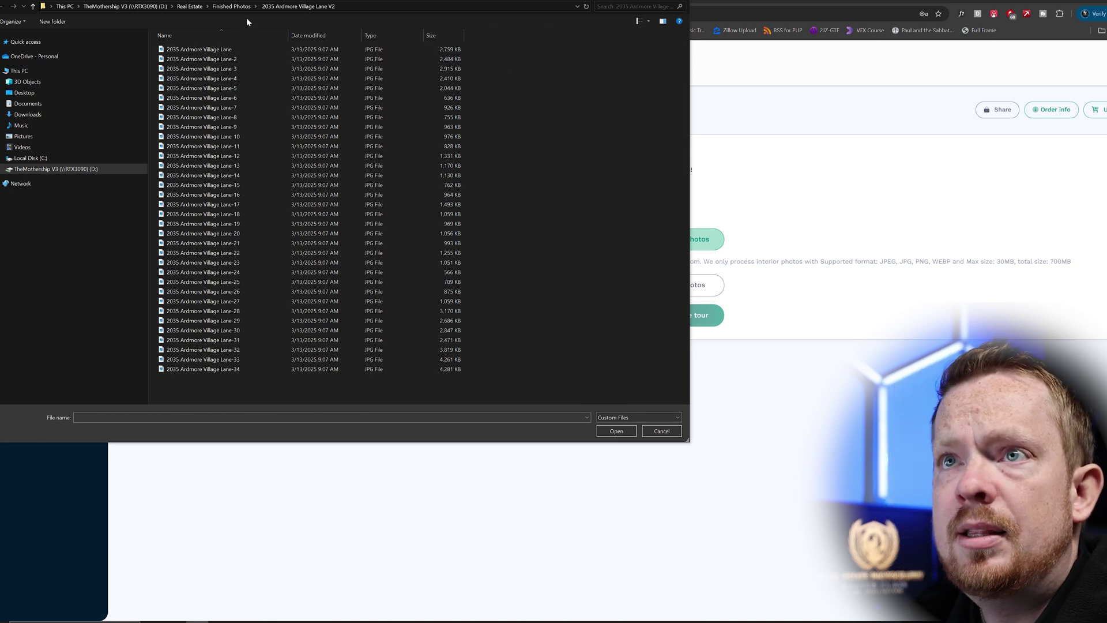
{"action": "left_click", "coordinate": [230, 7]}
{"action": "double_click", "coordinate": [195, 50]}
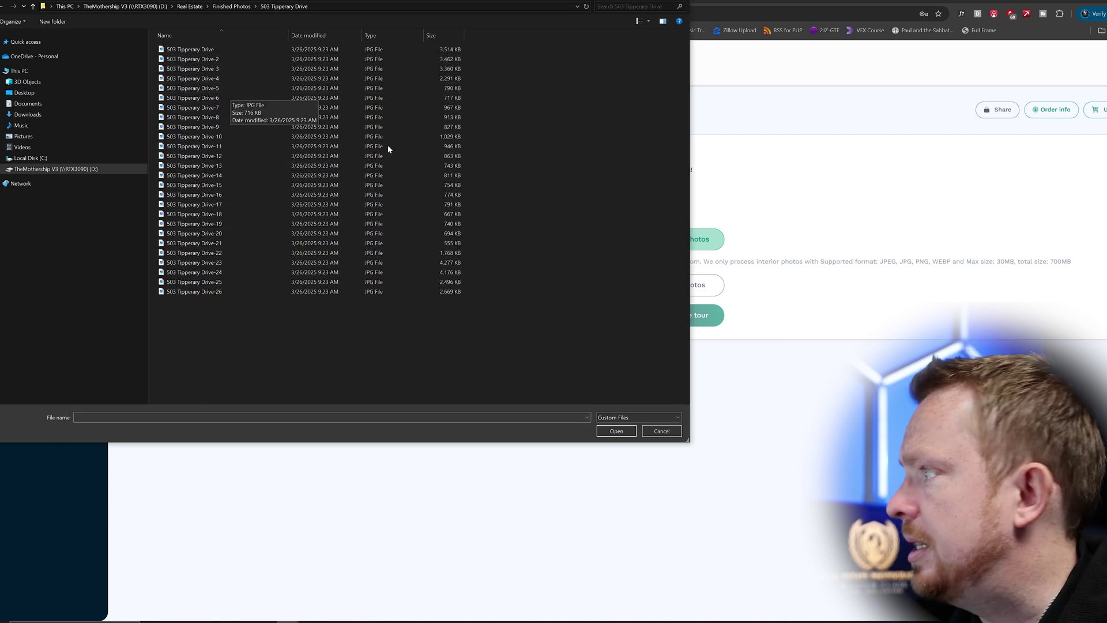
{"action": "left_click", "coordinate": [206, 89]}
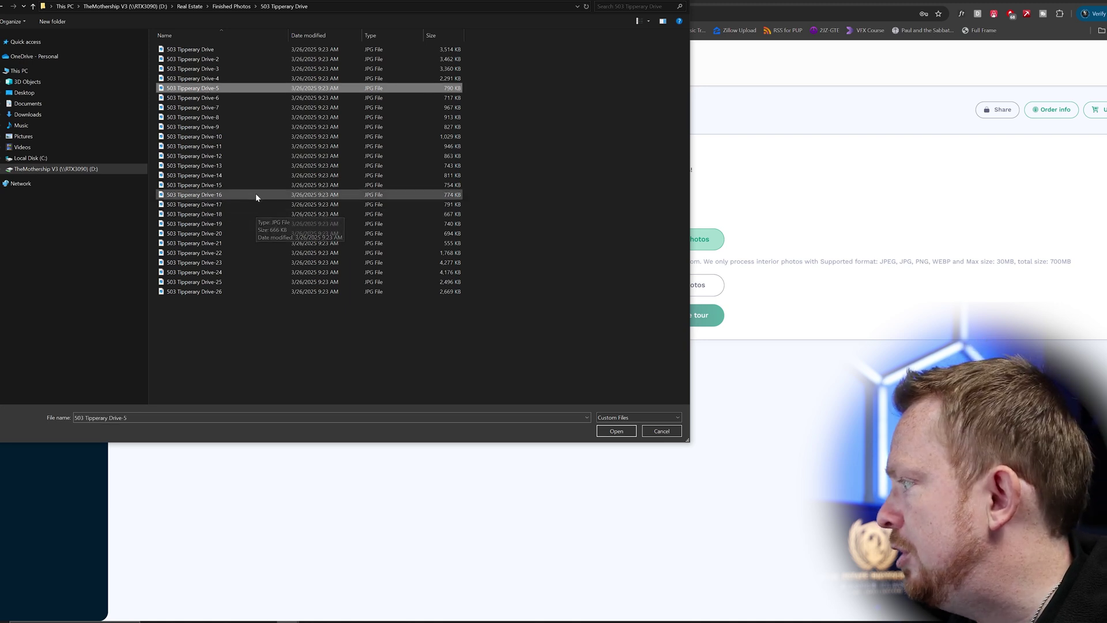
{"action": "left_click", "coordinate": [203, 243], "text": "shift"}
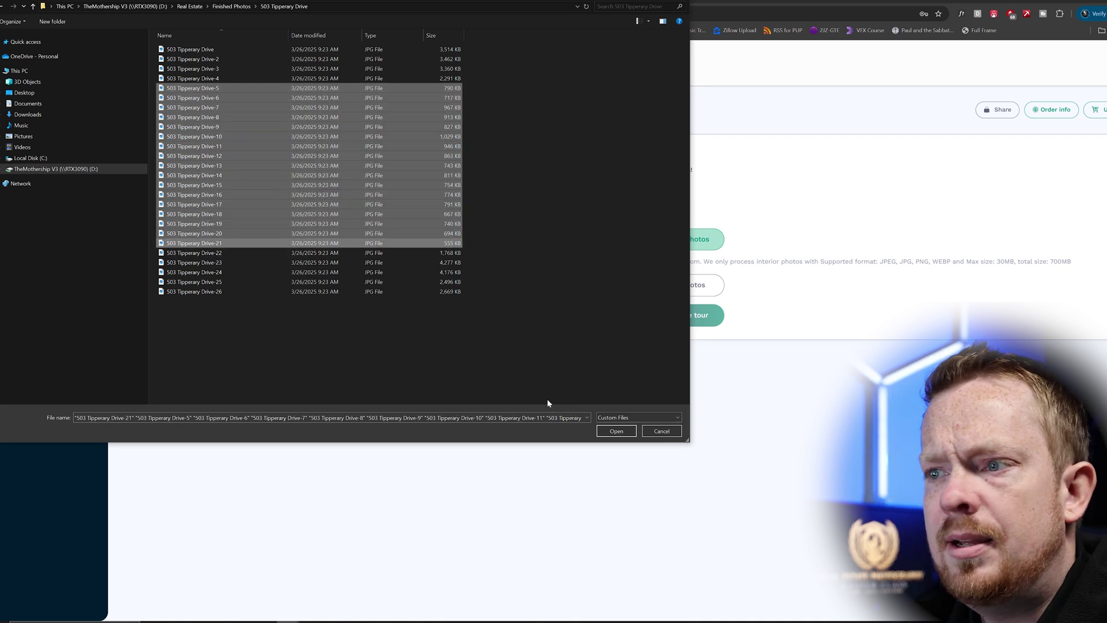
{"action": "left_click", "coordinate": [616, 432]}
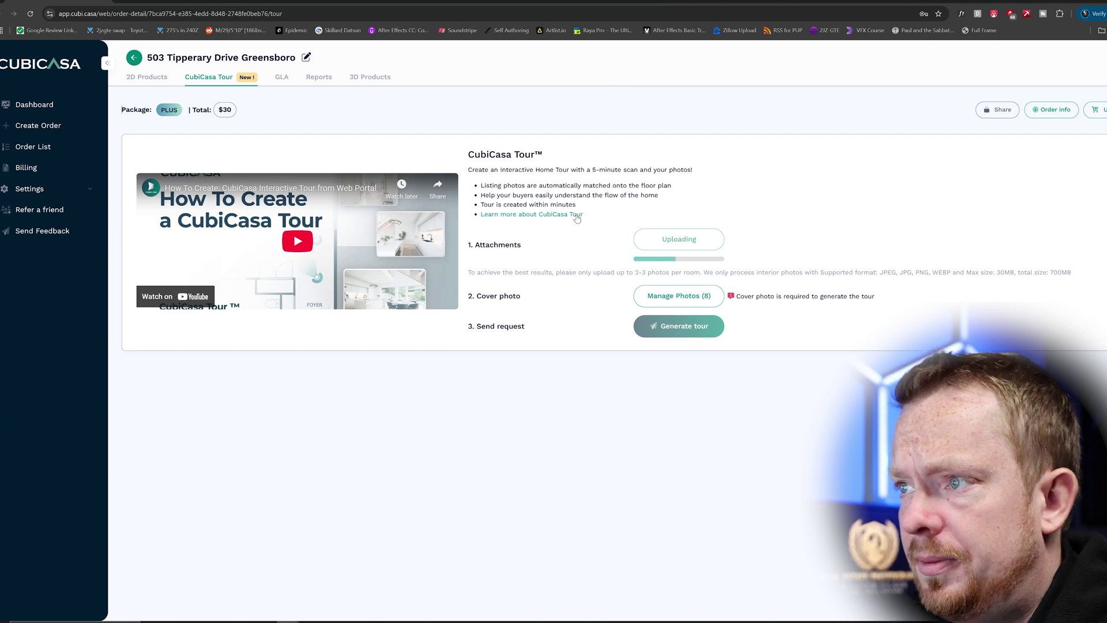
Make the first gallery photo, the entryway with the front door, the tour's cover photo and close the gallery.
{"action": "left_click", "coordinate": [703, 287]}
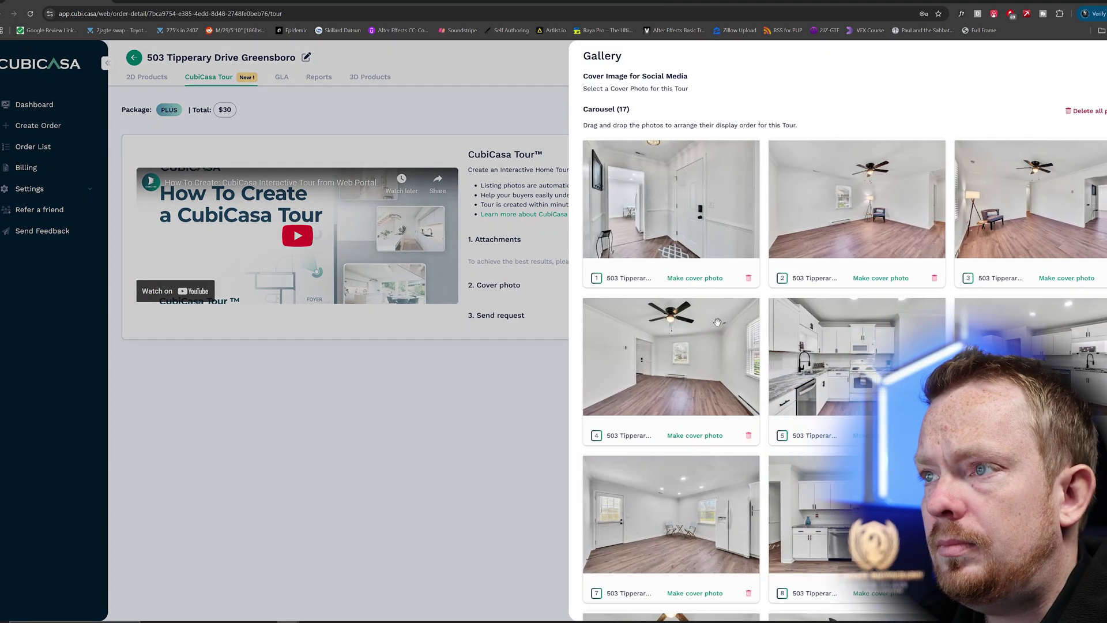
{"action": "left_click", "coordinate": [694, 277]}
{"action": "left_click", "coordinate": [638, 361]}
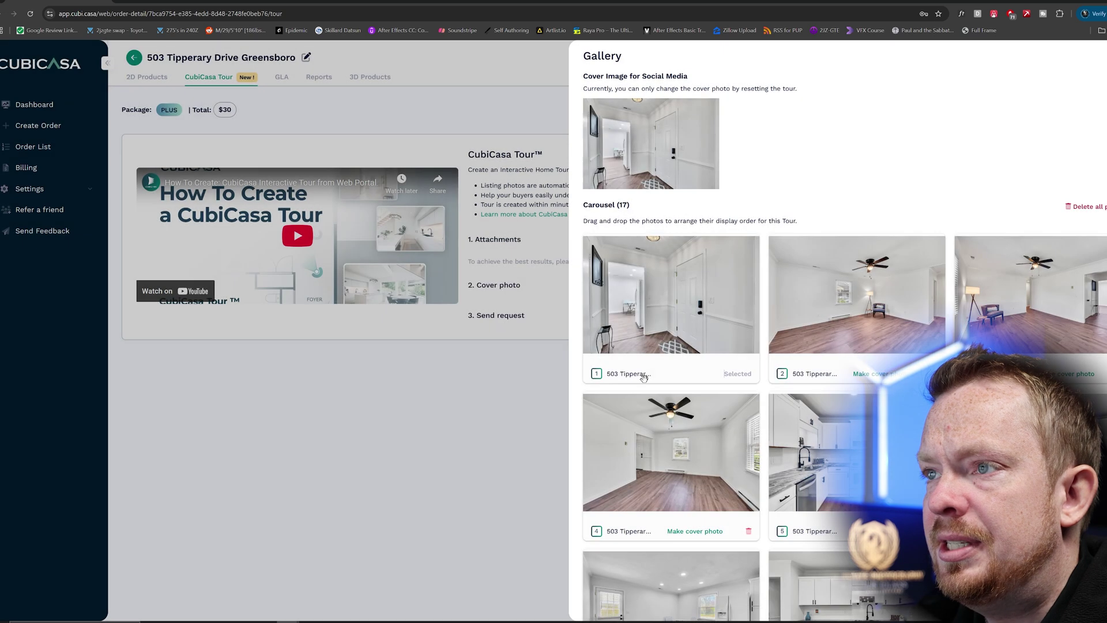
{"action": "key", "text": "Escape"}
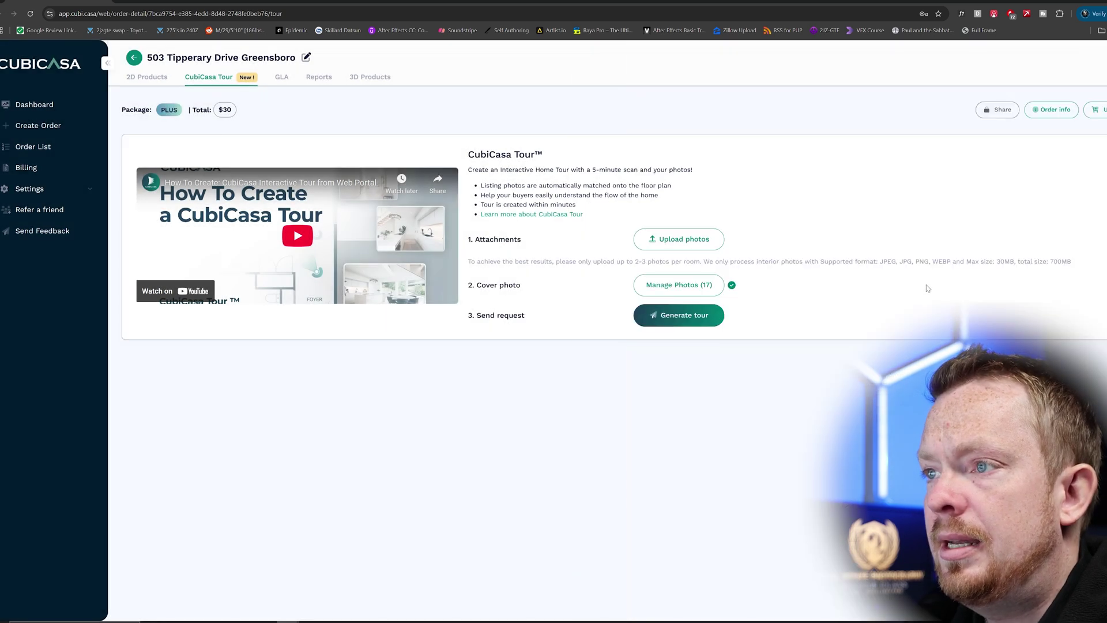
Generate the CubiCasa tour from the uploaded photos and acknowledge the processing message.
{"action": "left_click", "coordinate": [689, 318]}
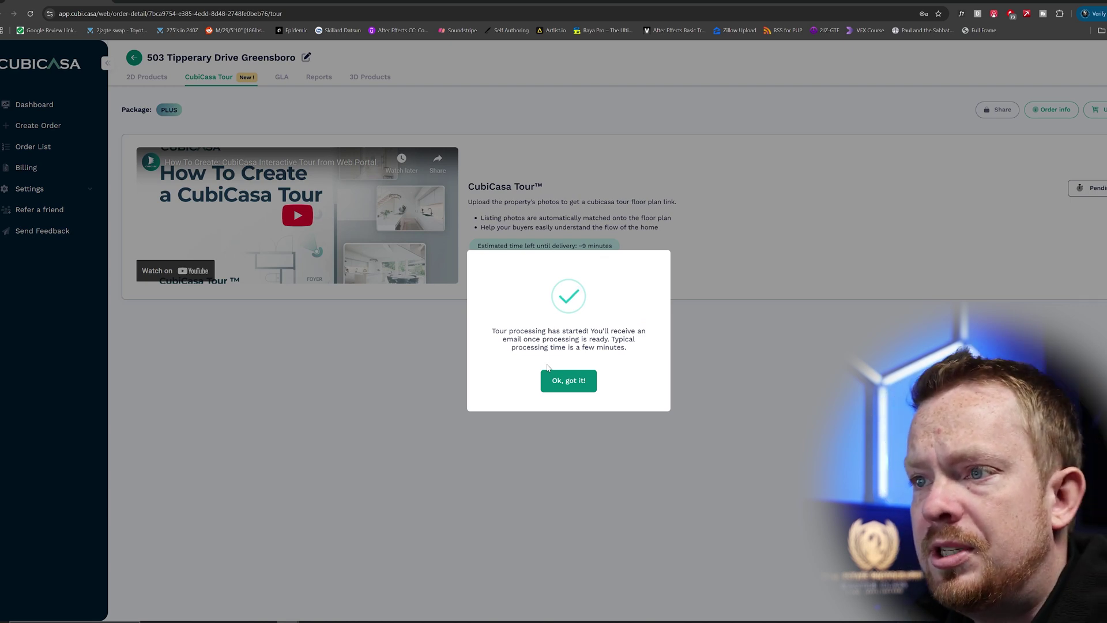
{"action": "left_click", "coordinate": [577, 389]}
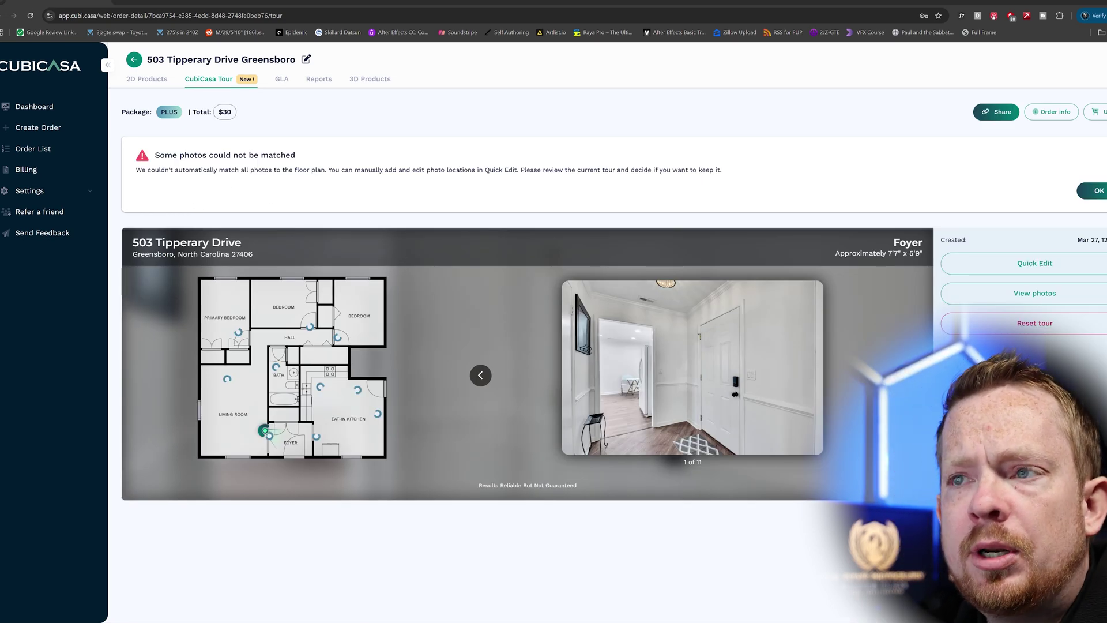
Examine the photo markers on the floor plan in the tour's Quick Edit editor and return to the tour page.
{"action": "scroll", "coordinate": [407, 280], "scroll_direction": "down", "scroll_amount": 1}
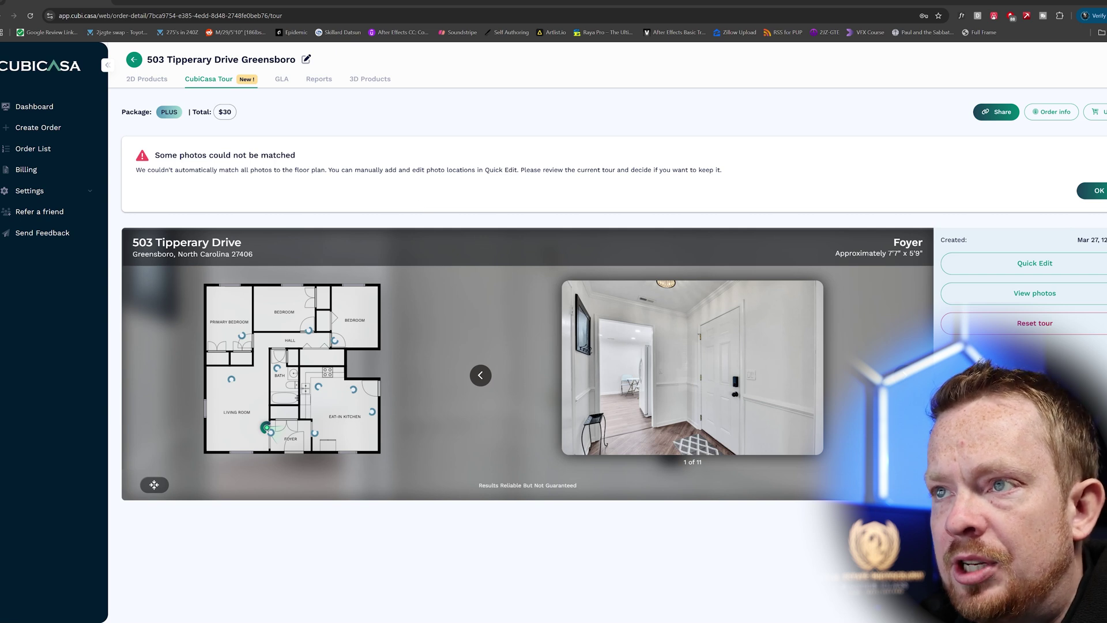
{"action": "left_click", "coordinate": [1004, 265]}
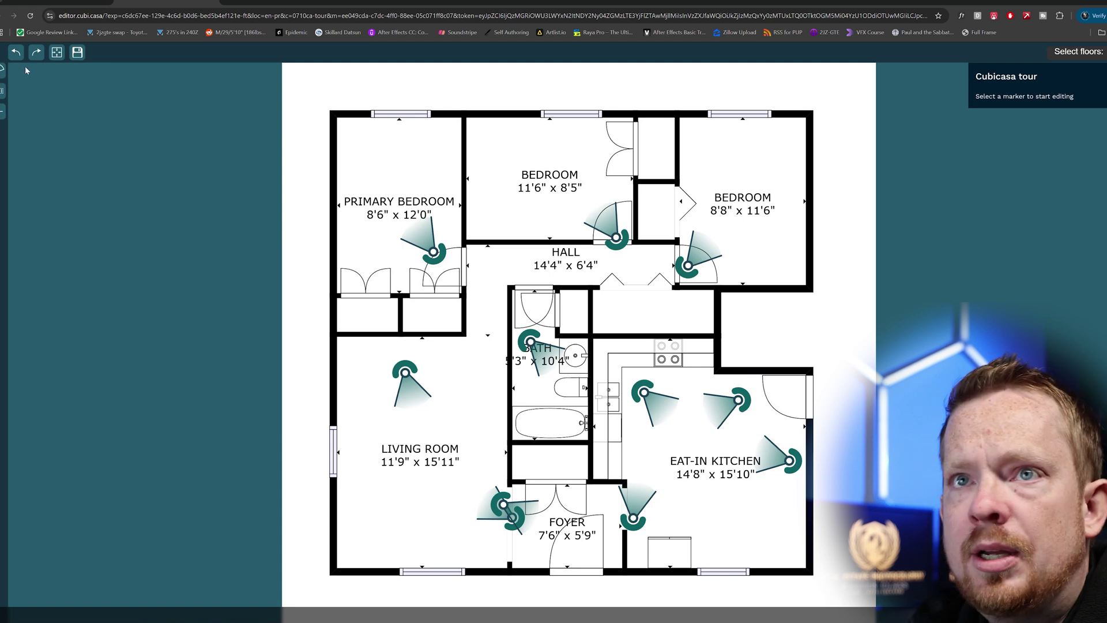
{"action": "left_click", "coordinate": [218, 1]}
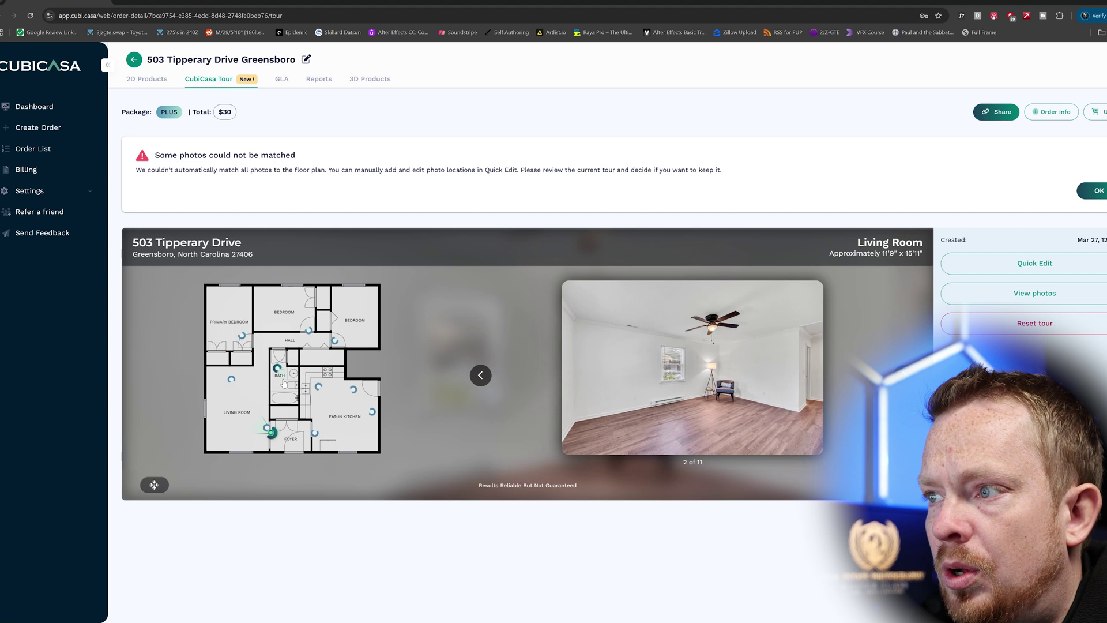
Preview the tour photos through their floor plan markers in the living room, eat-in kitchen, bedrooms and bath.
{"action": "left_click", "coordinate": [905, 375]}
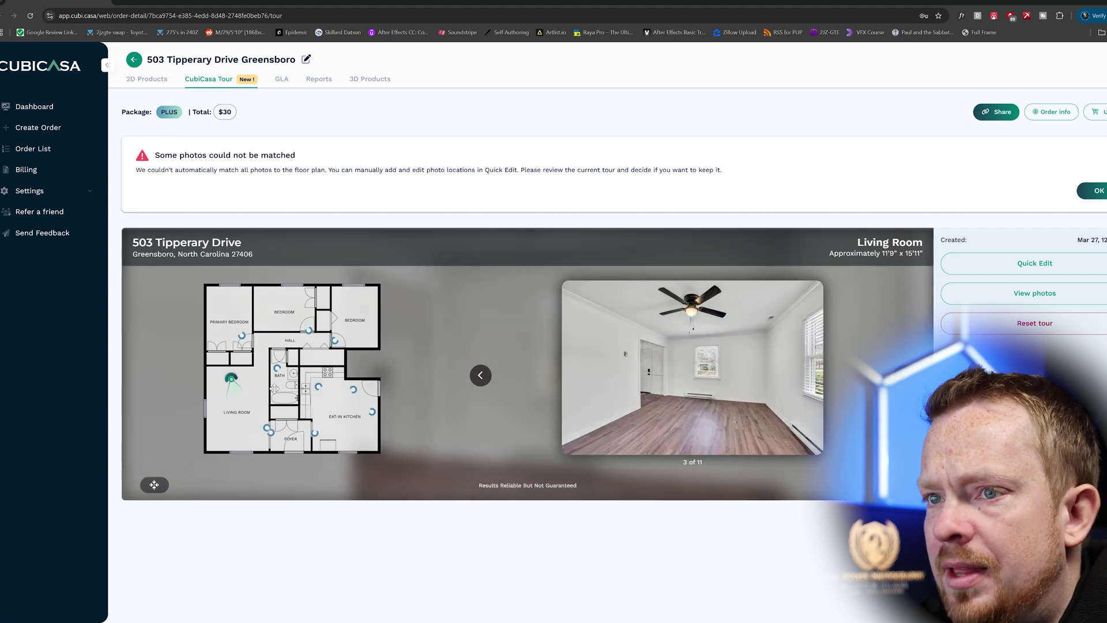
{"action": "left_click", "coordinate": [314, 433]}
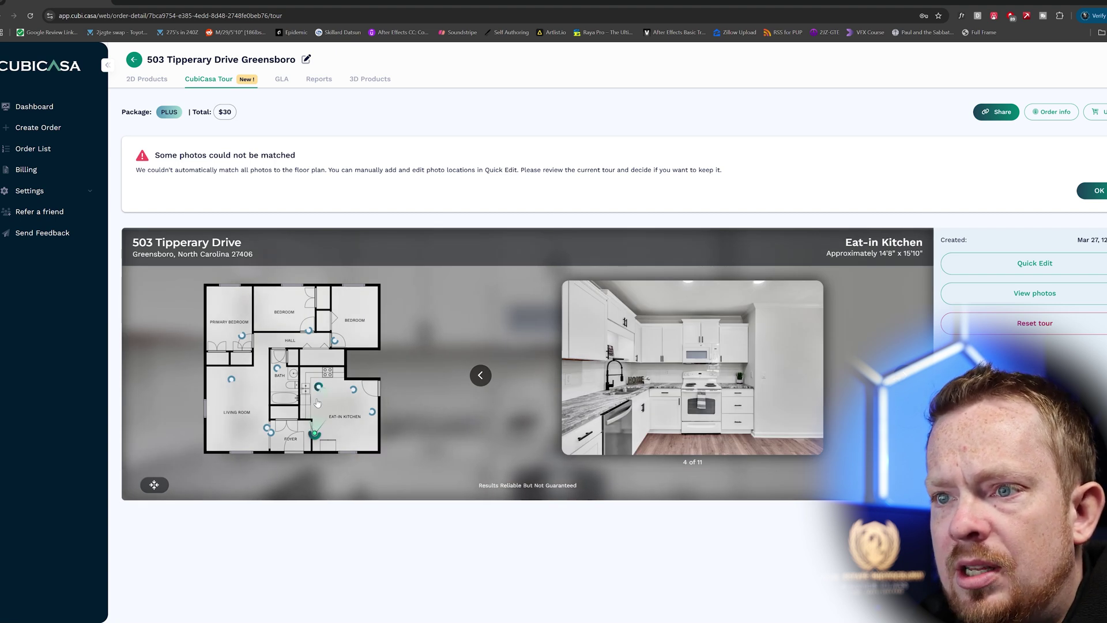
{"action": "left_click", "coordinate": [354, 389]}
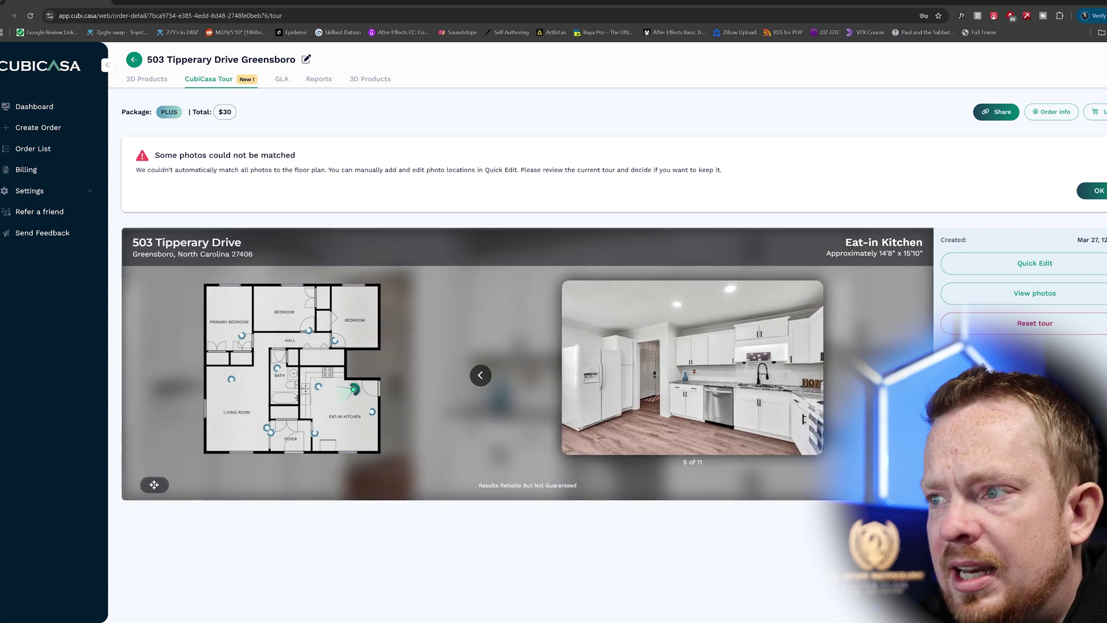
{"action": "left_click", "coordinate": [317, 386]}
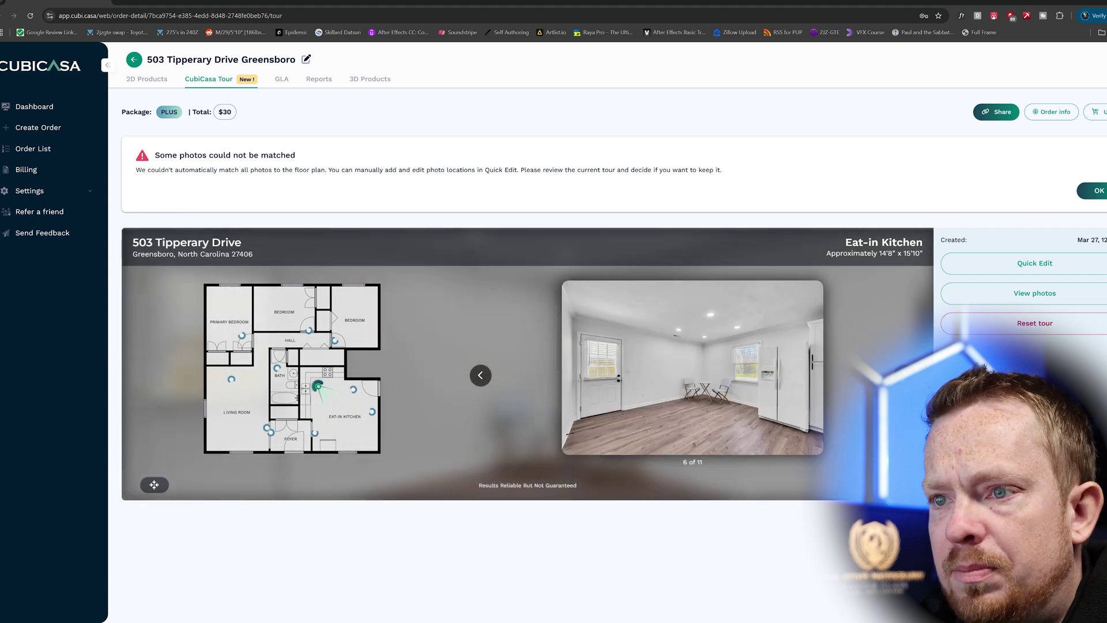
{"action": "left_click", "coordinate": [372, 411]}
{"action": "left_click", "coordinate": [242, 335]}
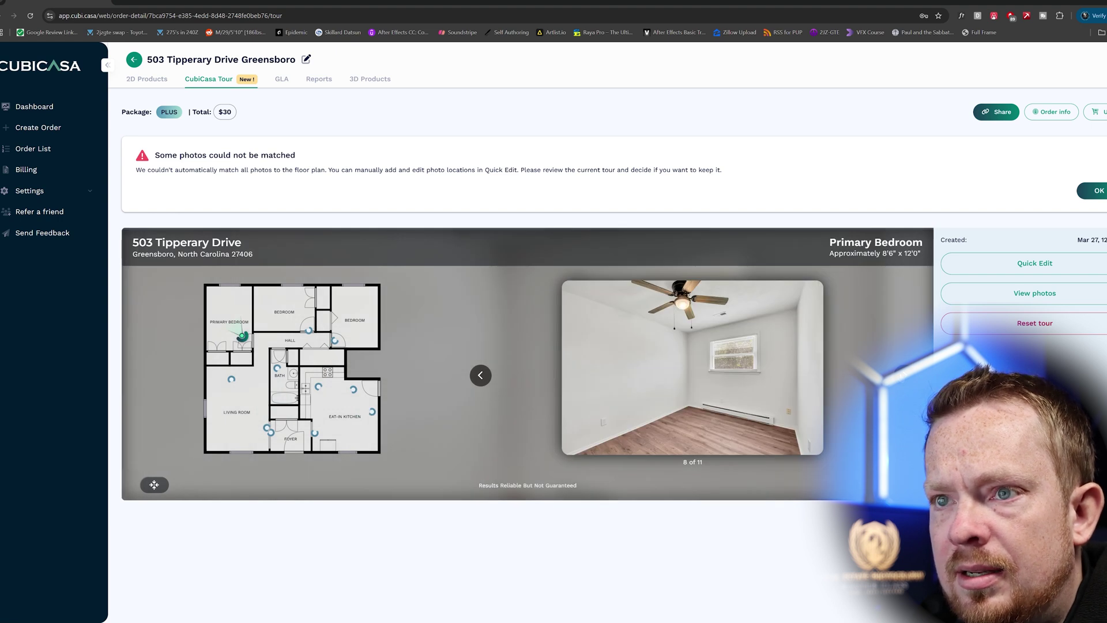
{"action": "left_click", "coordinate": [309, 330]}
{"action": "left_click", "coordinate": [334, 341]}
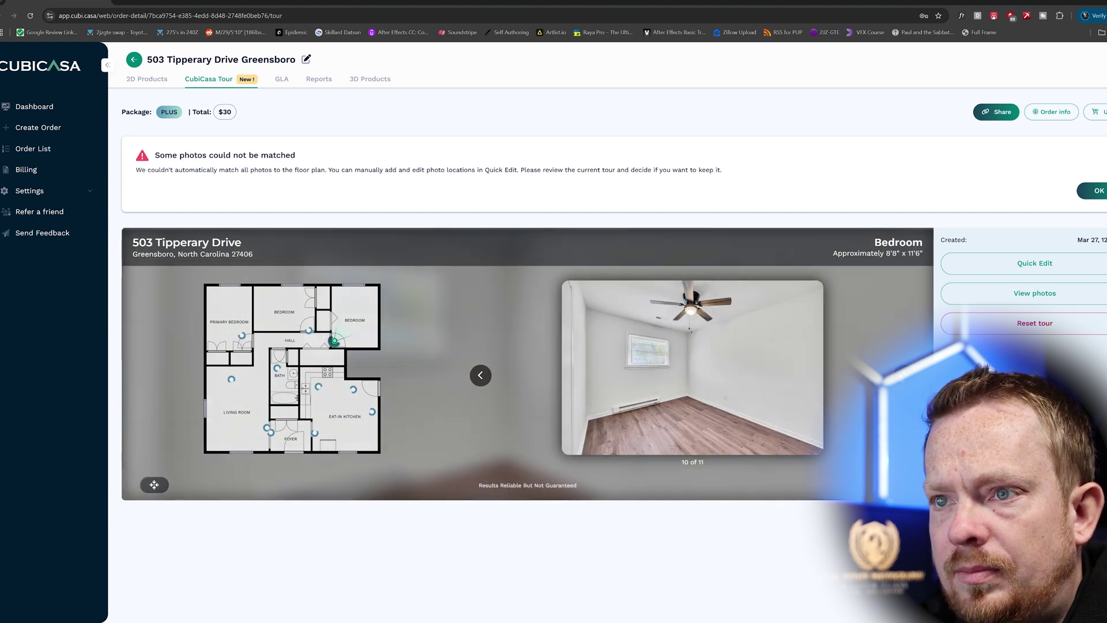
{"action": "left_click", "coordinate": [277, 367]}
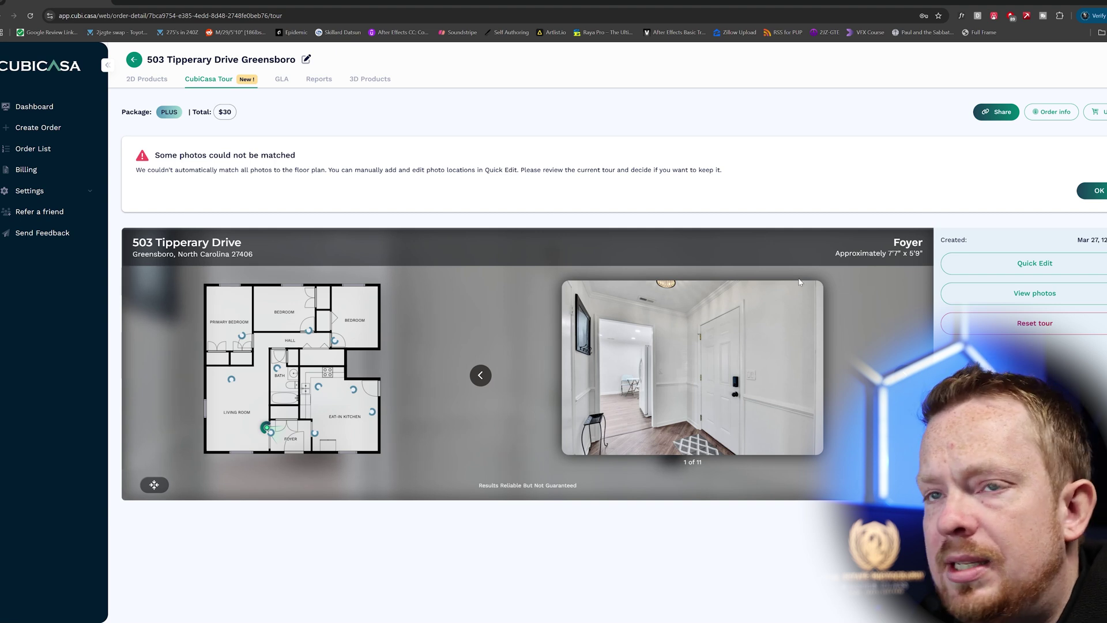
Check the Quick Edit editor again, return to the tour page and dismiss the unmatched-photos notice.
{"action": "left_click", "coordinate": [971, 264]}
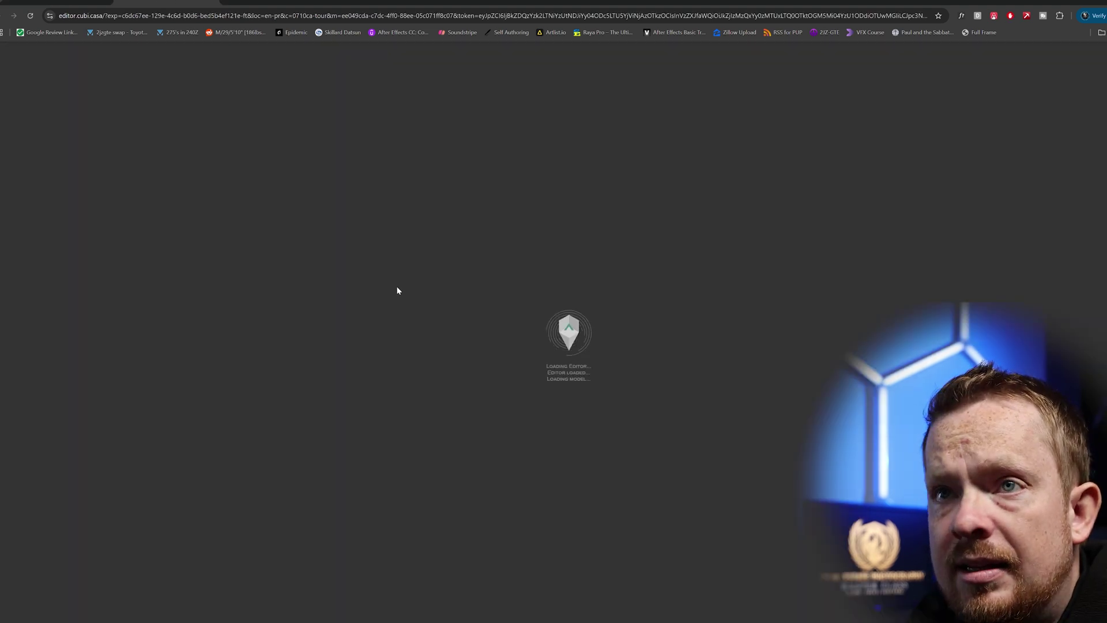
{"action": "key", "text": "alt+Left"}
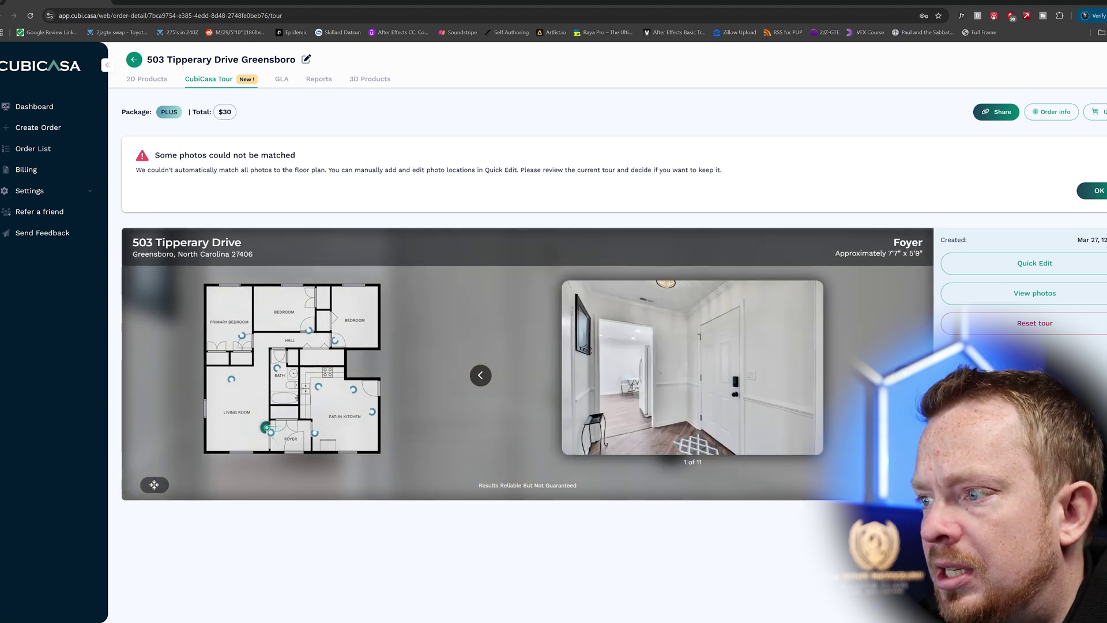
{"action": "left_click", "coordinate": [1095, 192]}
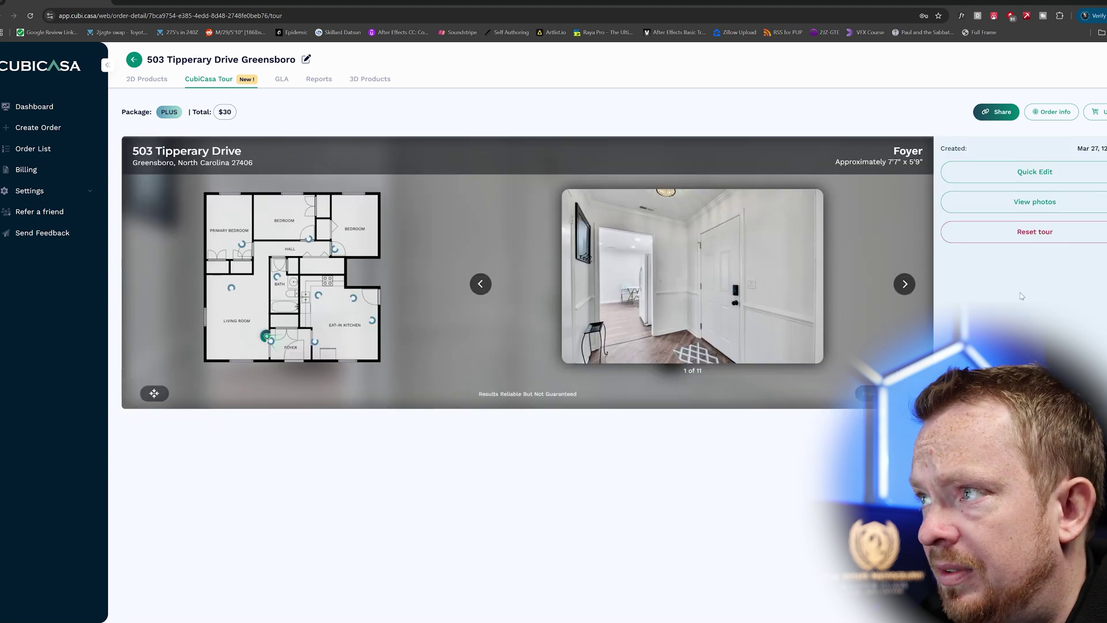